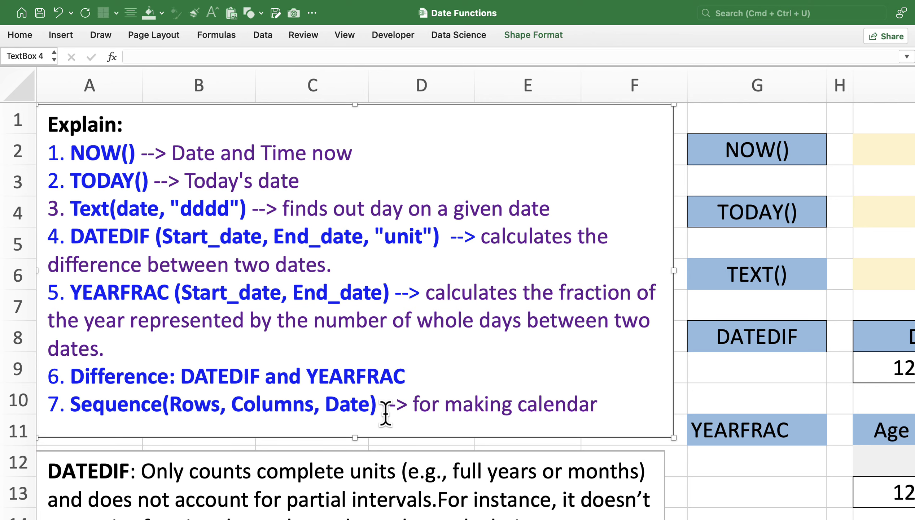
Enter the formula =NOW() in cell I2 beside the NOW() label
{"action": "scroll", "coordinate": [424, 300], "scroll_direction": "right", "scroll_amount": 5}
{"action": "scroll", "coordinate": [670, 156], "scroll_direction": "right", "scroll_amount": 3}
{"action": "left_click", "coordinate": [664, 163]}
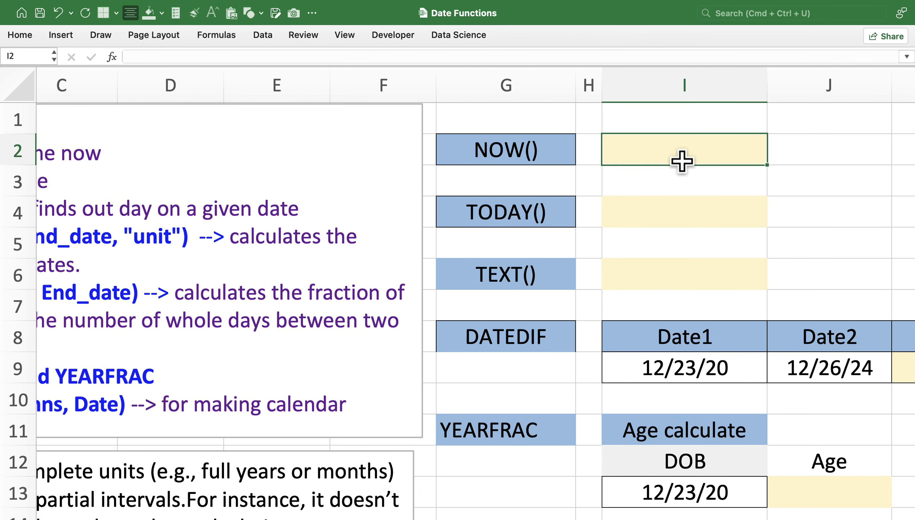
{"action": "type", "text": "=NOW()"}
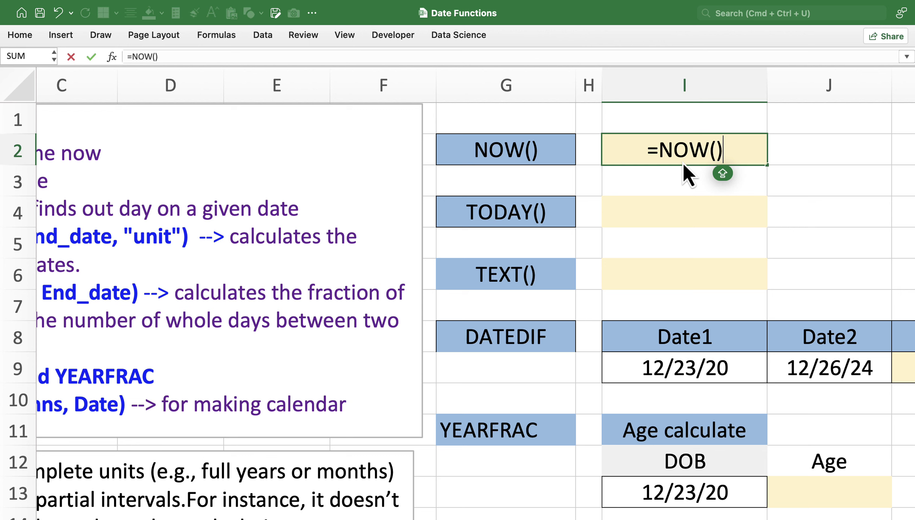
{"action": "key", "text": "Return"}
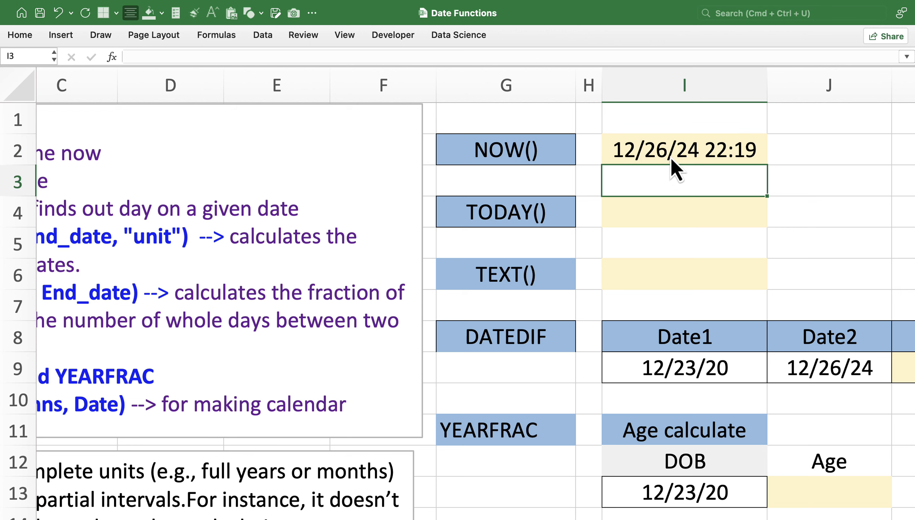
Enter the formula =TODAY() in cell I4 beside the TODAY() label
{"action": "key", "text": "Down"}
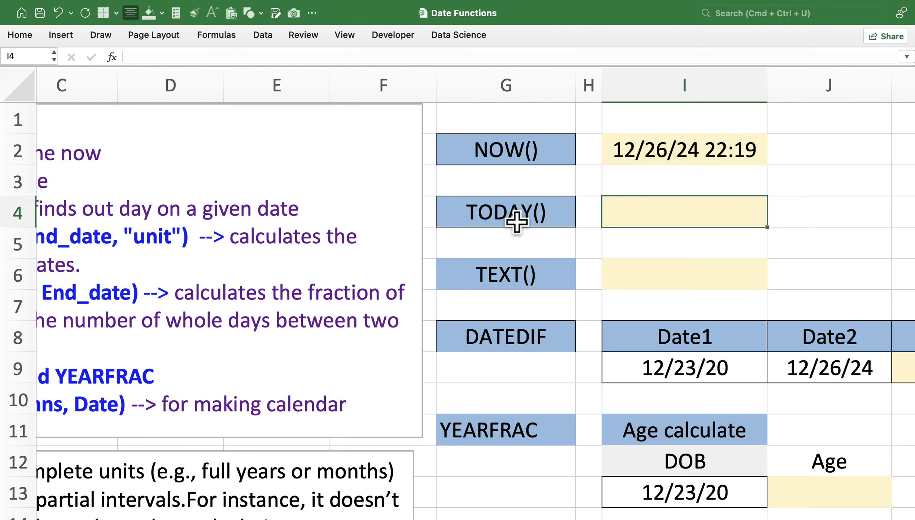
{"action": "type", "text": "=TODAY()"}
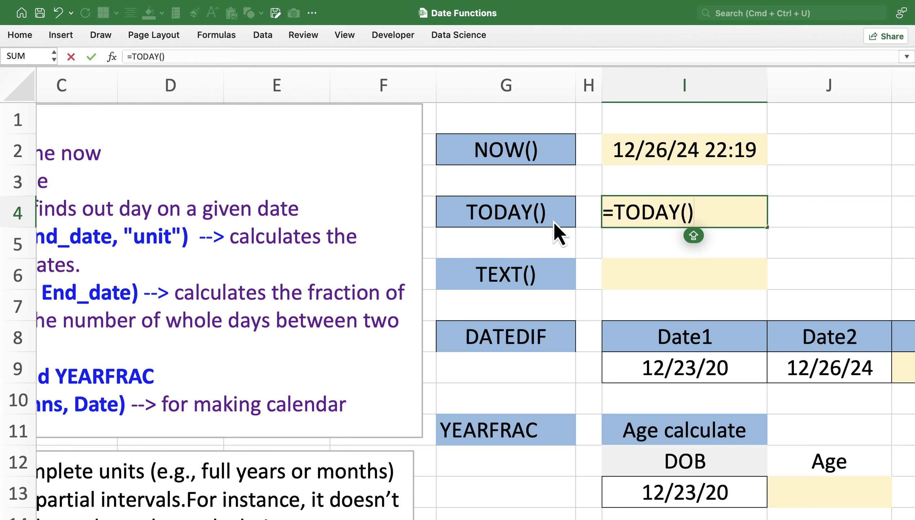
{"action": "key", "text": "Return"}
Return the weekday name of the date in I4 by entering =TEXT(I4, "DDDD") in cell I6
{"action": "key", "text": "Return"}
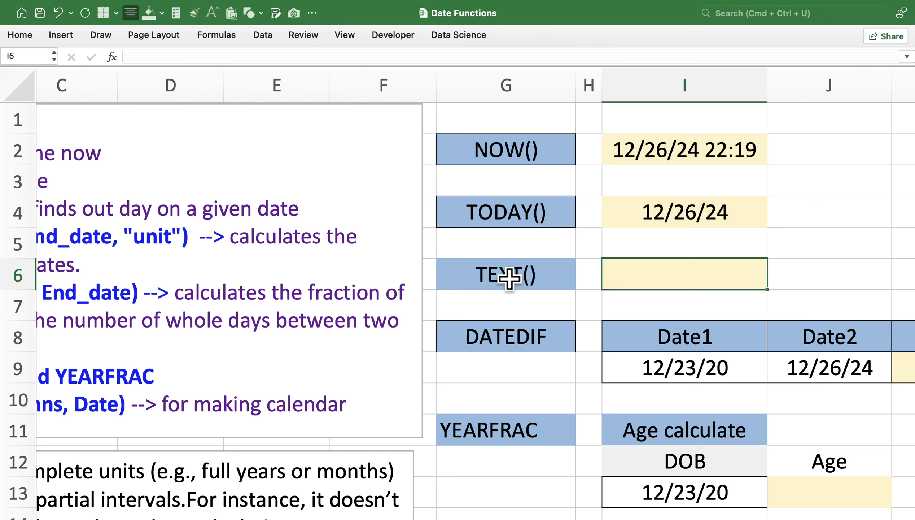
{"action": "type", "text": "=TEXT("}
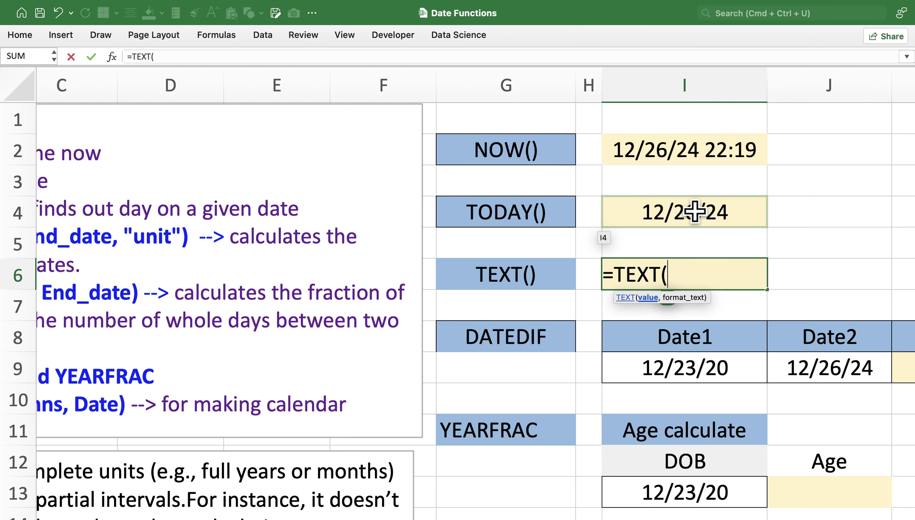
{"action": "left_click", "coordinate": [695, 213]}
{"action": "type", "text": ","}
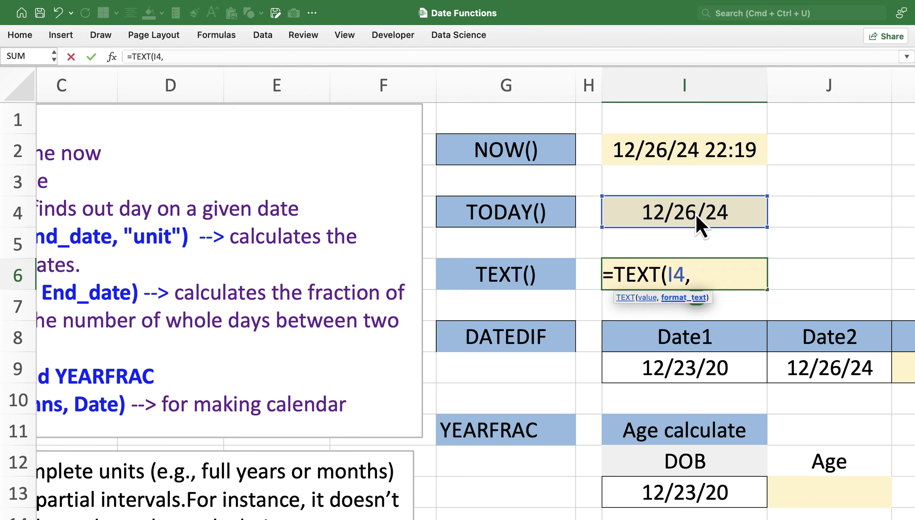
{"action": "type", "text": " \"DDDD\")"}
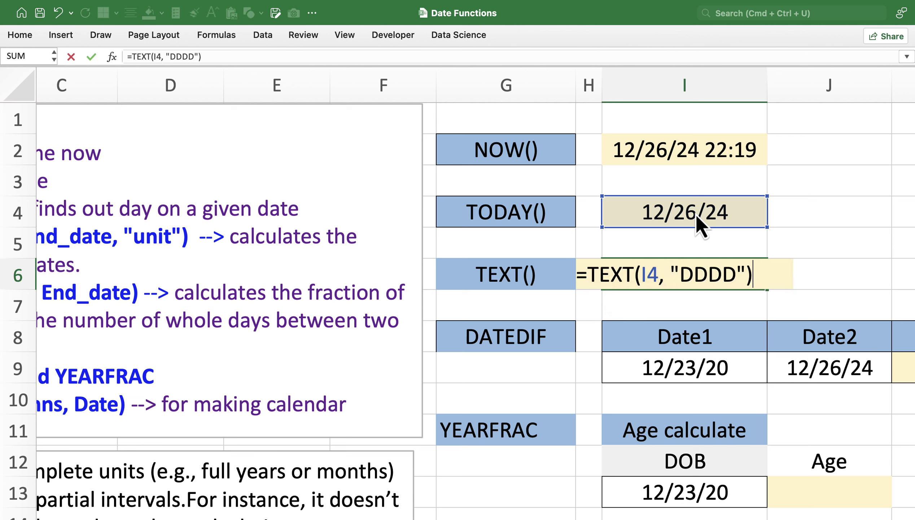
{"action": "key", "text": "Return"}
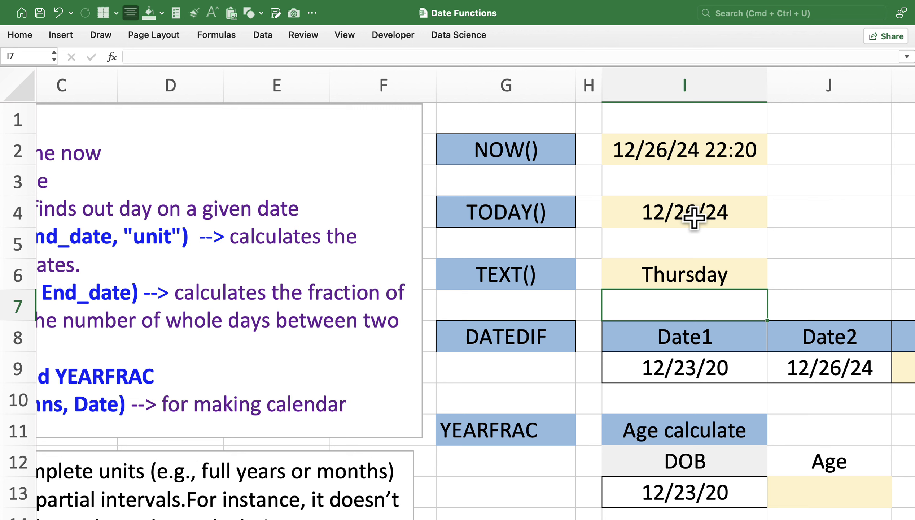
Examine the Date1 and Date2 entries and the Year, Months and Days cells in row 9 of the DATEDIF table
{"action": "scroll", "coordinate": [739, 274], "scroll_direction": "right", "scroll_amount": 5}
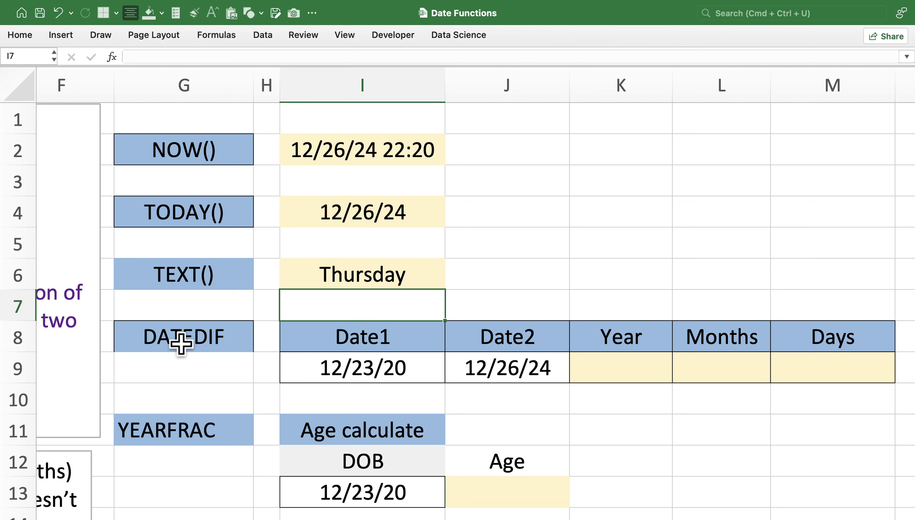
{"action": "scroll", "coordinate": [450, 328], "scroll_direction": "right", "scroll_amount": 1}
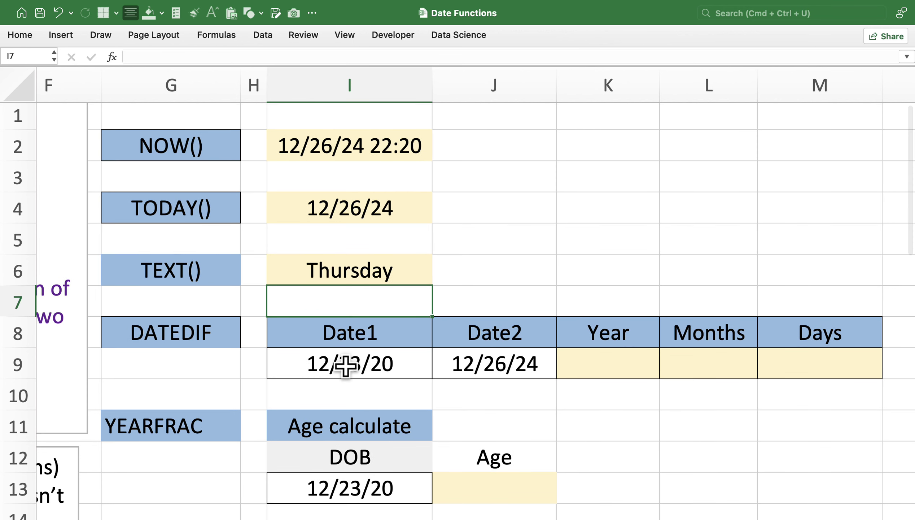
{"action": "left_click", "coordinate": [402, 365]}
{"action": "left_click", "coordinate": [536, 368]}
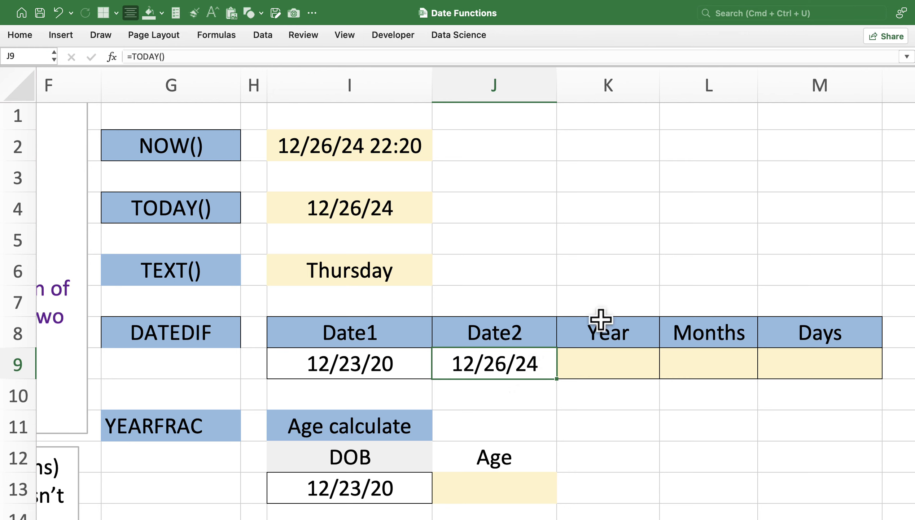
{"action": "left_click", "coordinate": [614, 361]}
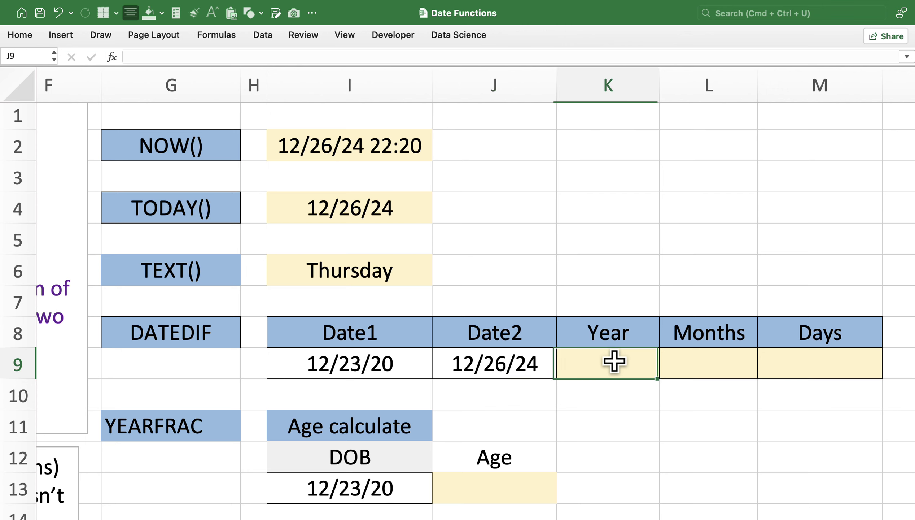
{"action": "left_click", "coordinate": [721, 355]}
{"action": "left_click", "coordinate": [812, 359]}
Calculate the full years between Date1 and Date2 in cell K9 using DATEDIF on I9 and J9 with the unit "Y"
{"action": "left_click", "coordinate": [621, 364]}
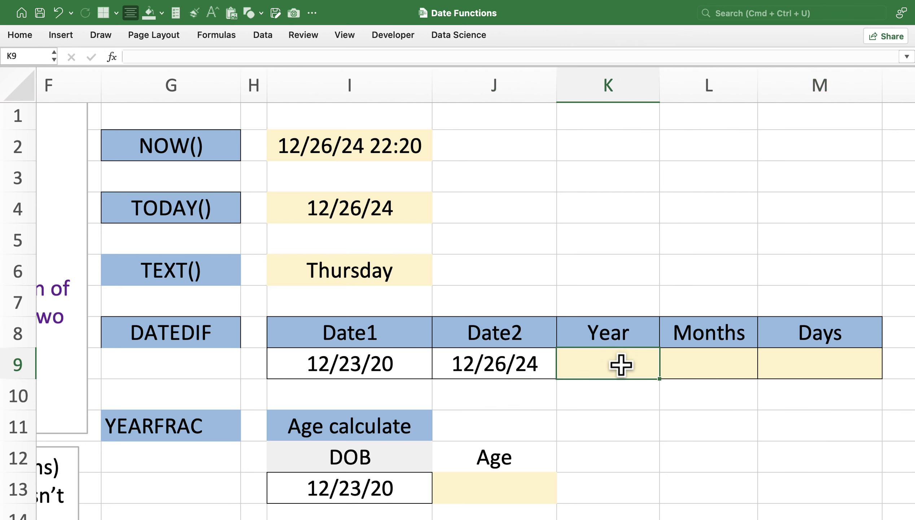
{"action": "type", "text": "=DATEDIF("}
{"action": "left_click", "coordinate": [362, 365]}
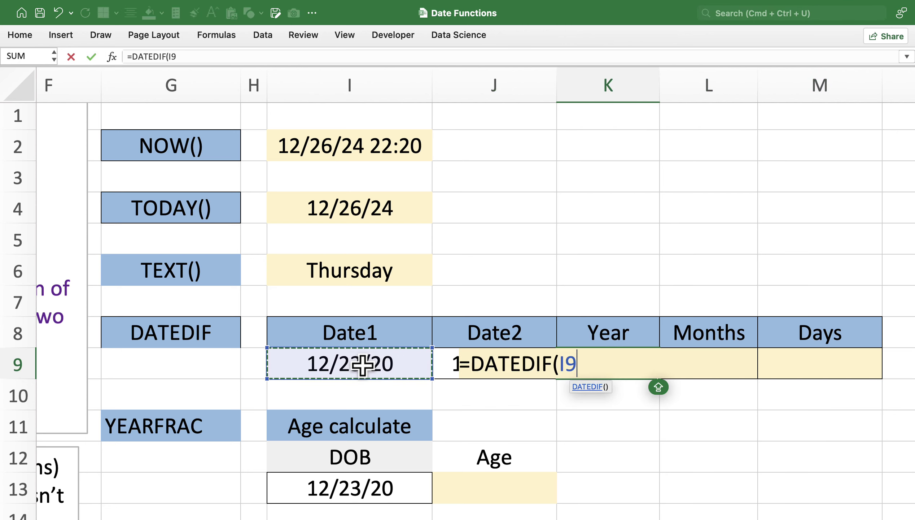
{"action": "type", "text": ","}
{"action": "left_click", "coordinate": [447, 364]}
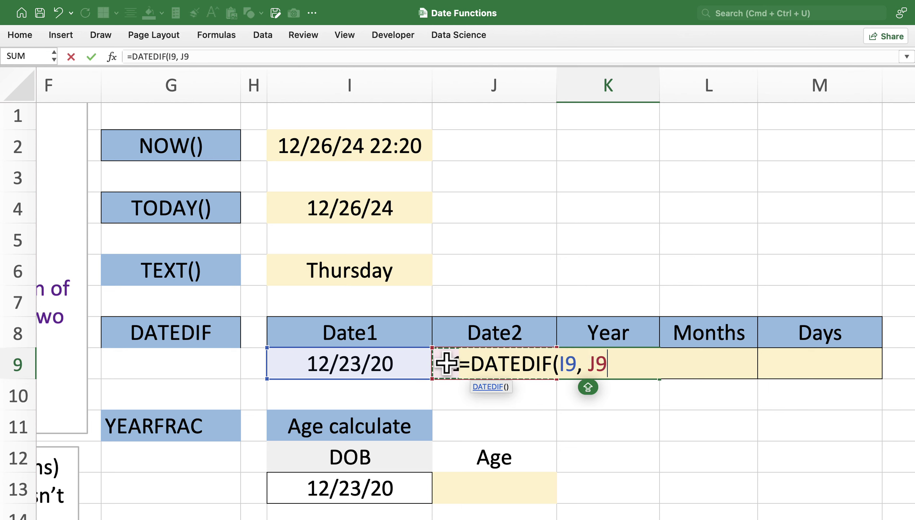
{"action": "type", "text": ", \"Y\""}
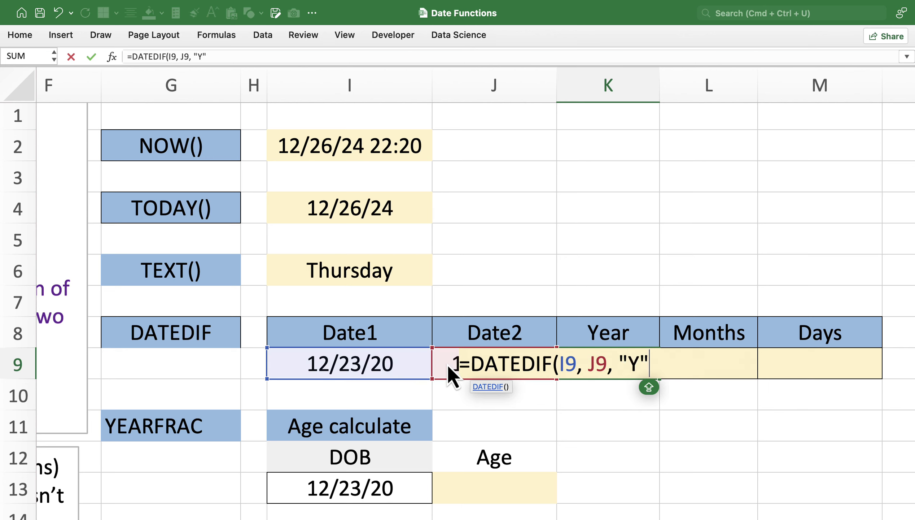
{"action": "key", "text": "Return"}
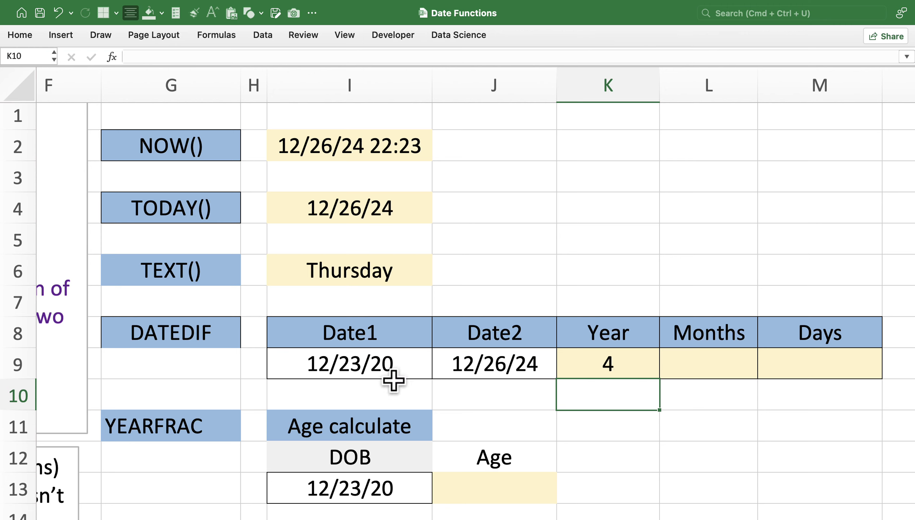
Calculate the months and days between the two dates with =DATEDIF(I9, J9, "M") in L9 and =DATEDIF(I9, J9, "D") in M9
{"action": "left_click", "coordinate": [699, 362]}
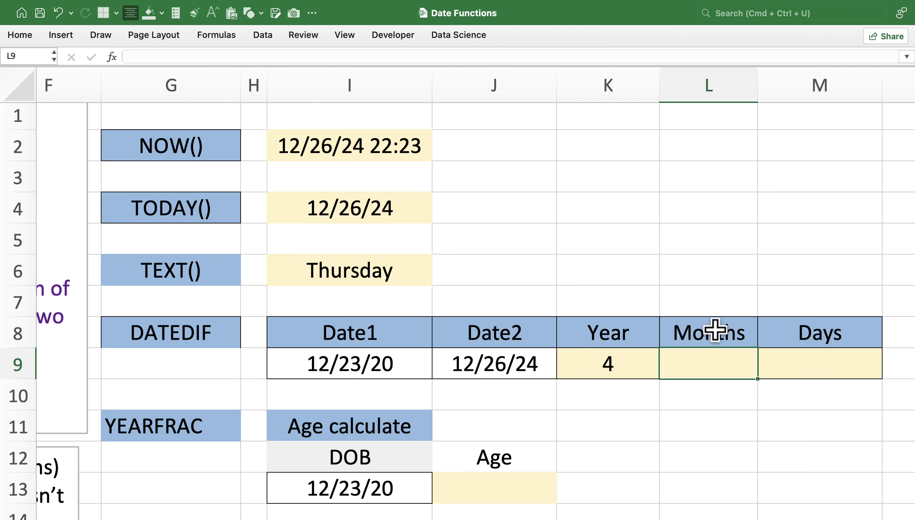
{"action": "type", "text": "=DATEDIF(I9, J9, \"M\")"}
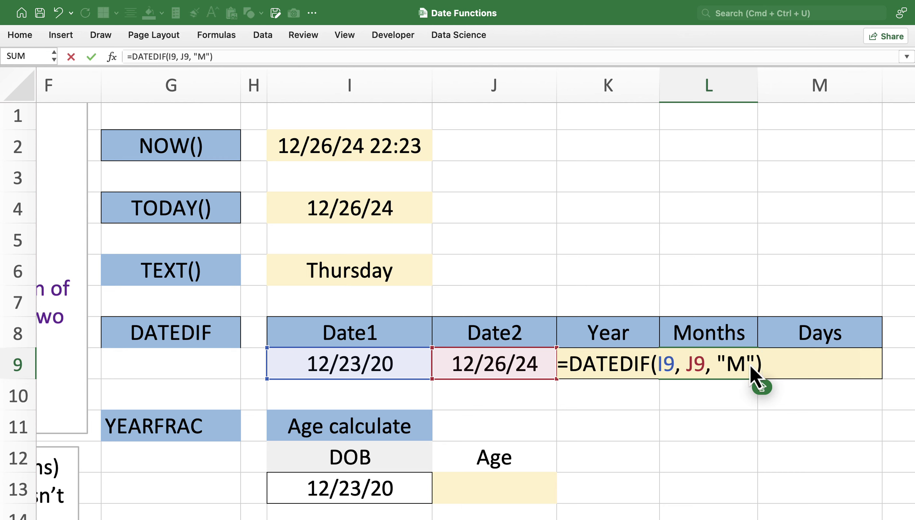
{"action": "left_click", "coordinate": [815, 361]}
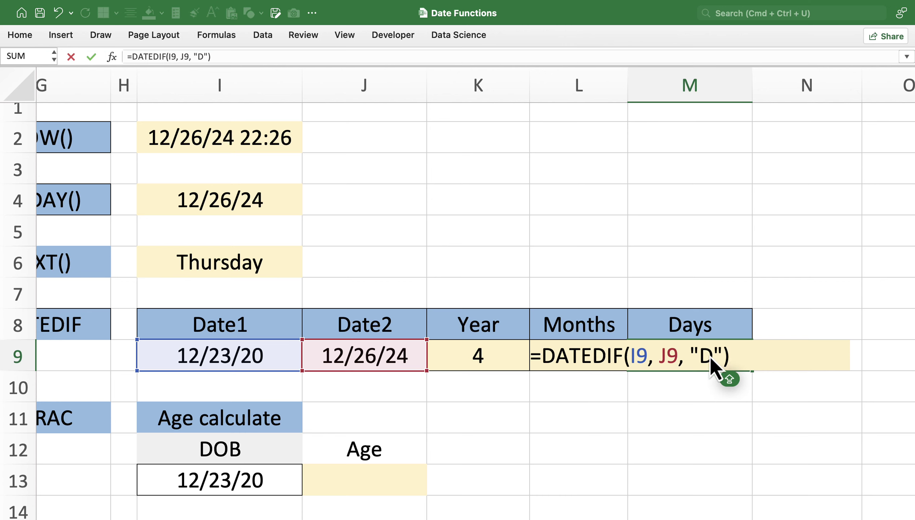
{"action": "key", "text": "Return"}
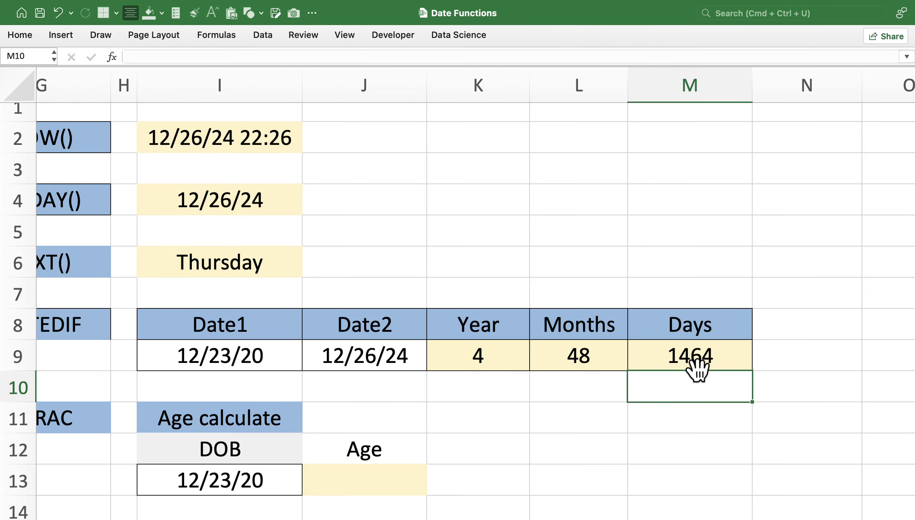
Calculate the age in cell J13 with YEARFRAC, using I13 as the start date and TODAY() as the end date
{"action": "scroll", "coordinate": [233, 381], "scroll_direction": "down", "scroll_amount": 2}
{"action": "scroll", "coordinate": [232, 381], "scroll_direction": "left", "scroll_amount": 3}
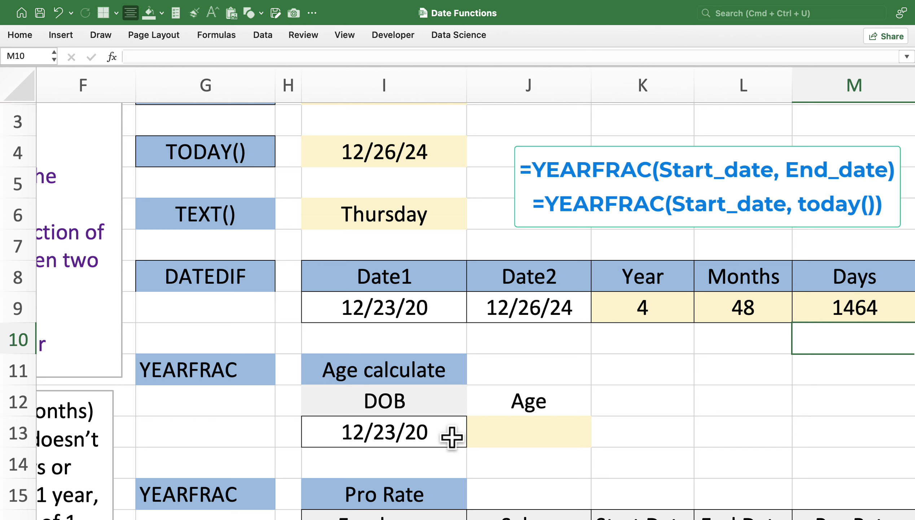
{"action": "left_click", "coordinate": [533, 435]}
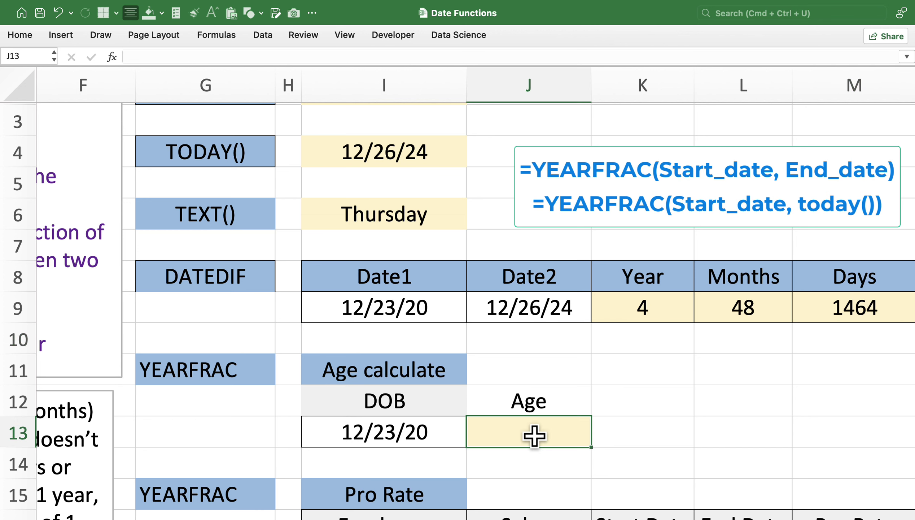
{"action": "type", "text": "=YEARFRAC("}
{"action": "left_click", "coordinate": [351, 433]}
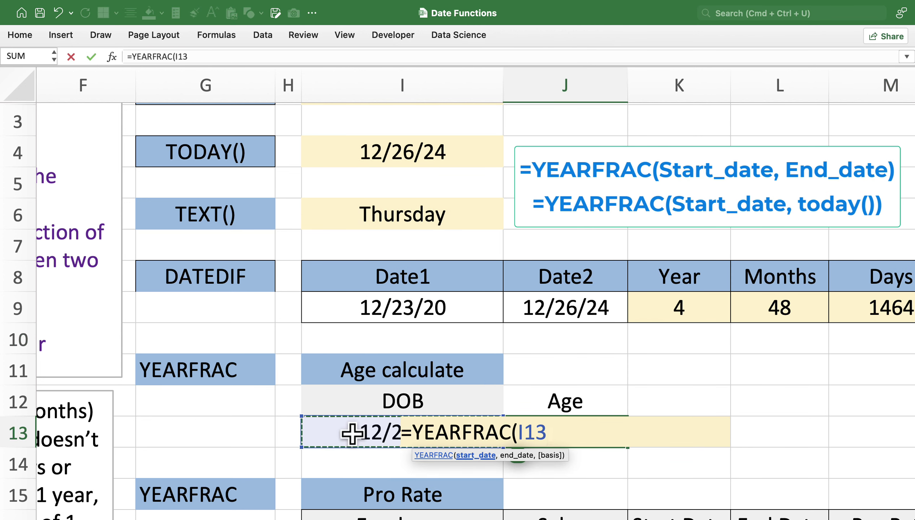
{"action": "type", "text": ", TODAY"}
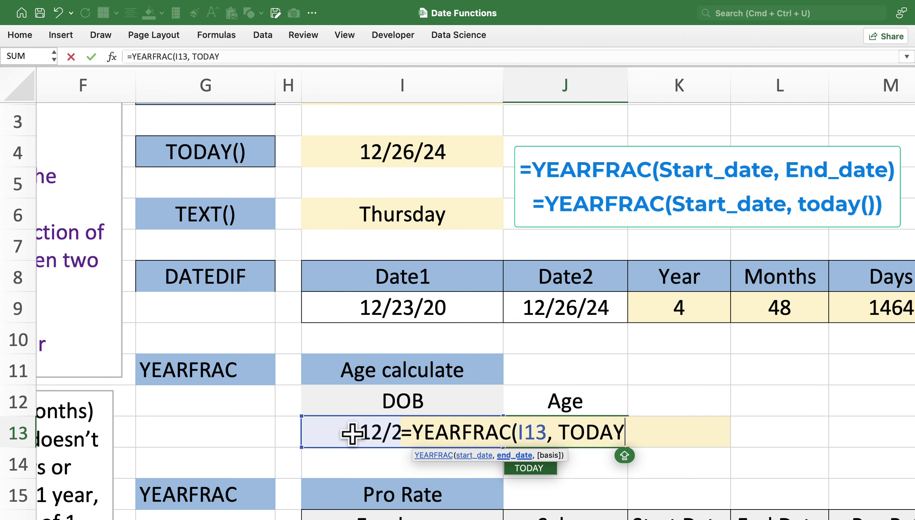
{"action": "key", "text": "Tab"}
{"action": "key", "text": "Return"}
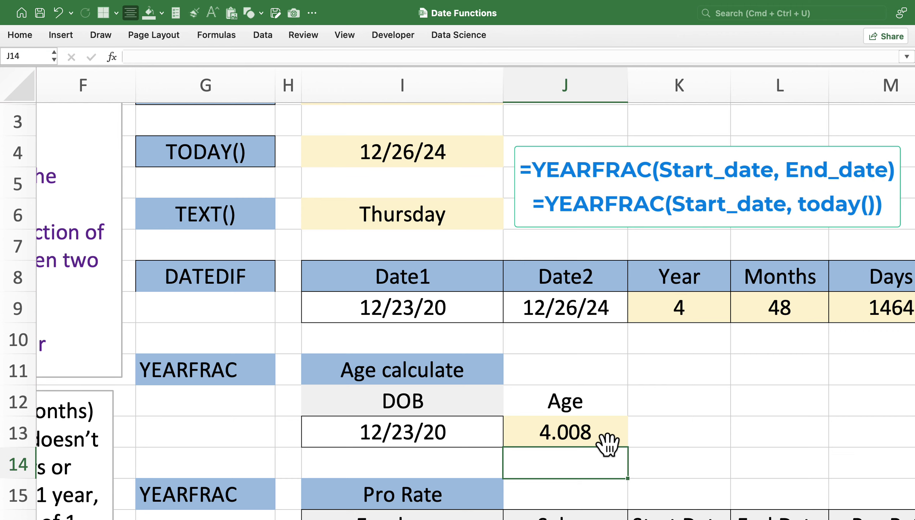
Enter =DATEDIF(B27, C27, "Y") in cell B30 under the green DATEDIF heading
{"action": "scroll", "coordinate": [401, 321], "scroll_direction": "left", "scroll_amount": 15}
{"action": "scroll", "coordinate": [401, 321], "scroll_direction": "up", "scroll_amount": 2}
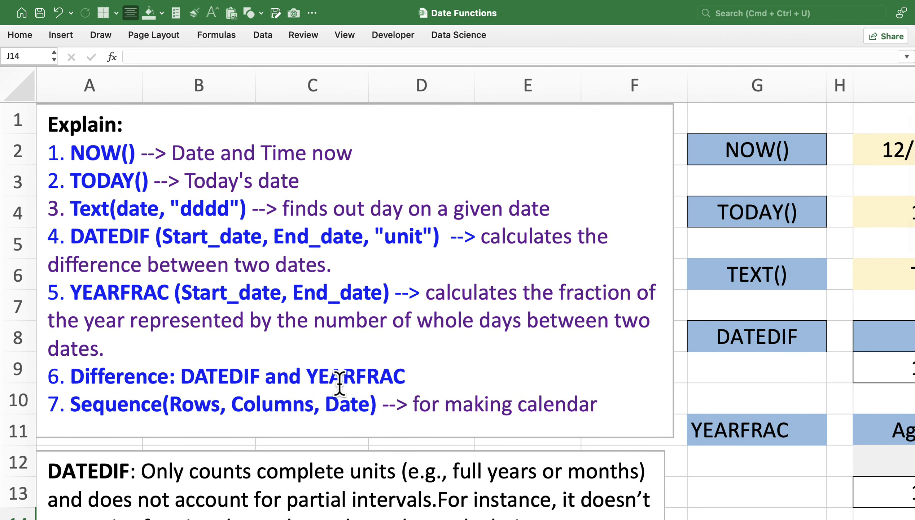
{"action": "scroll", "coordinate": [391, 363], "scroll_direction": "down", "scroll_amount": 10}
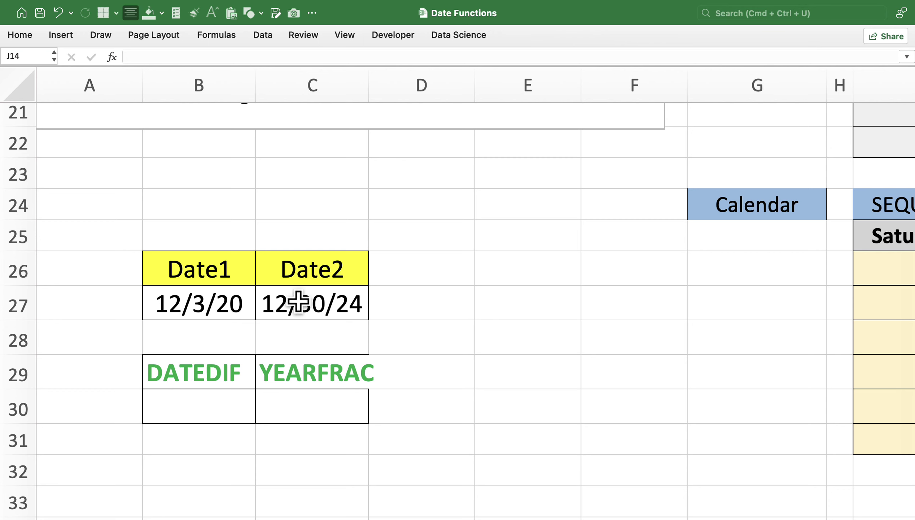
{"action": "left_click", "coordinate": [200, 411]}
{"action": "type", "text": "=DATEDIF(B27, C27, \"Y\")"}
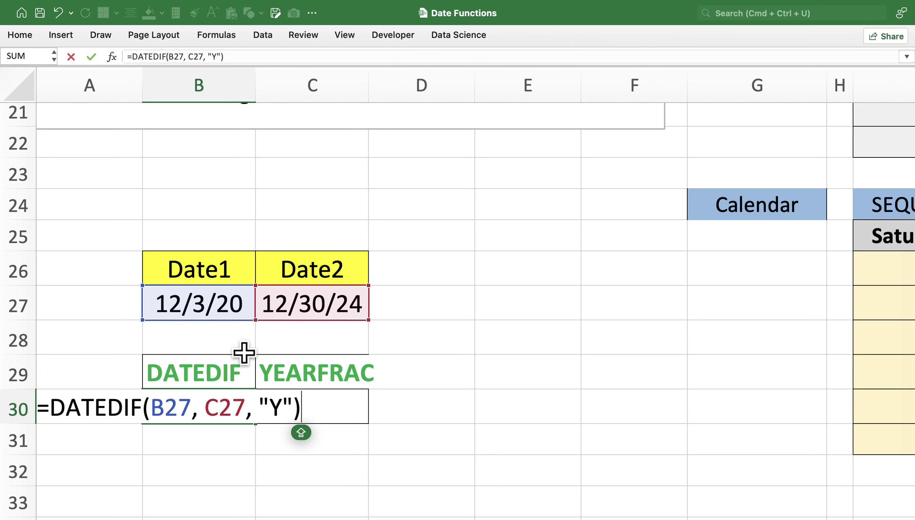
{"action": "key", "text": "Return"}
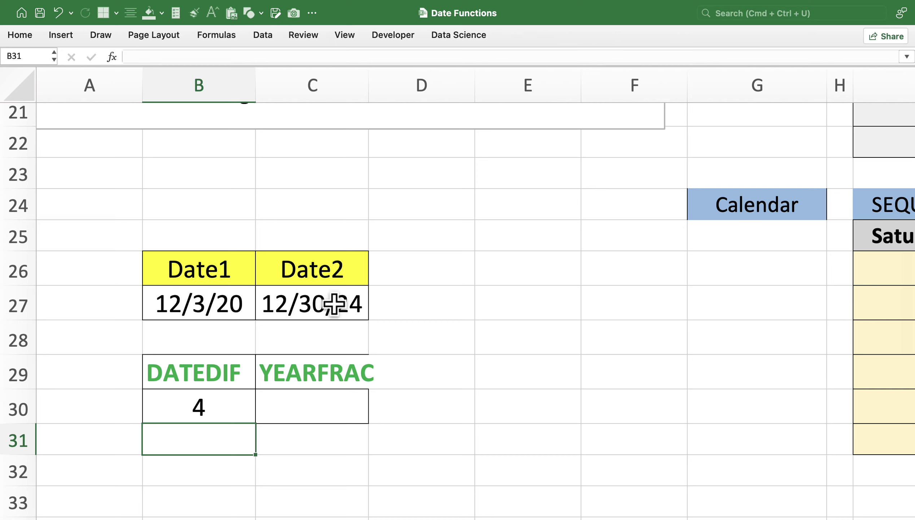
Read the text box explaining how DATEDIF and YEARFRAC differ and check the DATEDIF formula in B30
{"action": "scroll", "coordinate": [212, 407], "scroll_direction": "up", "scroll_amount": 5}
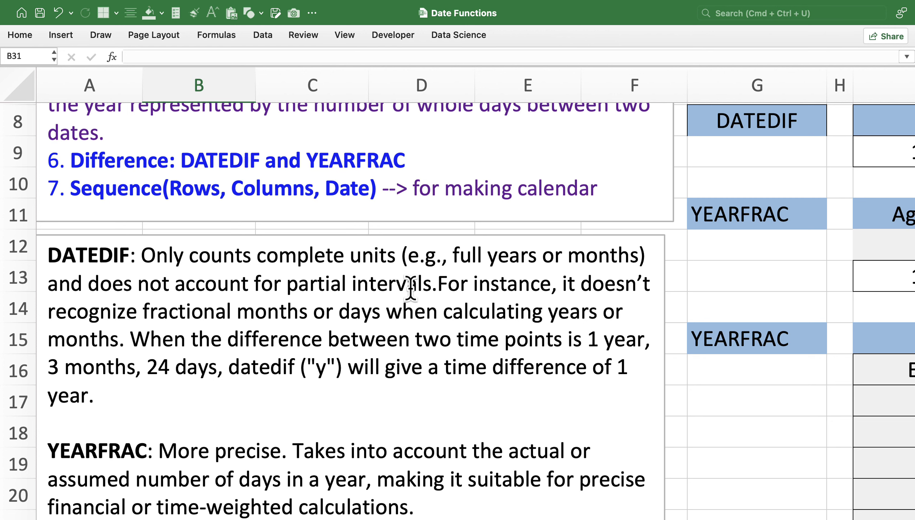
{"action": "scroll", "coordinate": [410, 287], "scroll_direction": "down", "scroll_amount": 5}
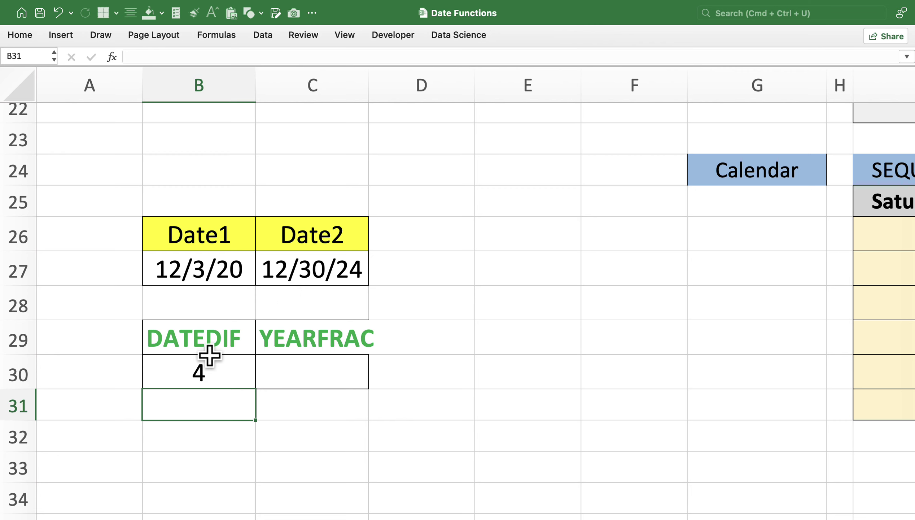
{"action": "left_click", "coordinate": [210, 378]}
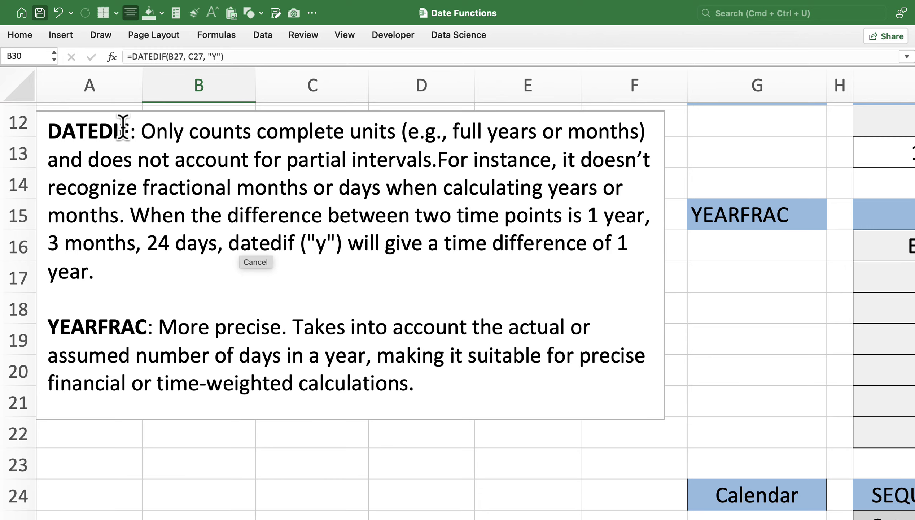
Enter =YEARFRAC(B27,C27) in cell C30 under the green YEARFRAC heading
{"action": "scroll", "coordinate": [124, 127], "scroll_direction": "down", "scroll_amount": 4}
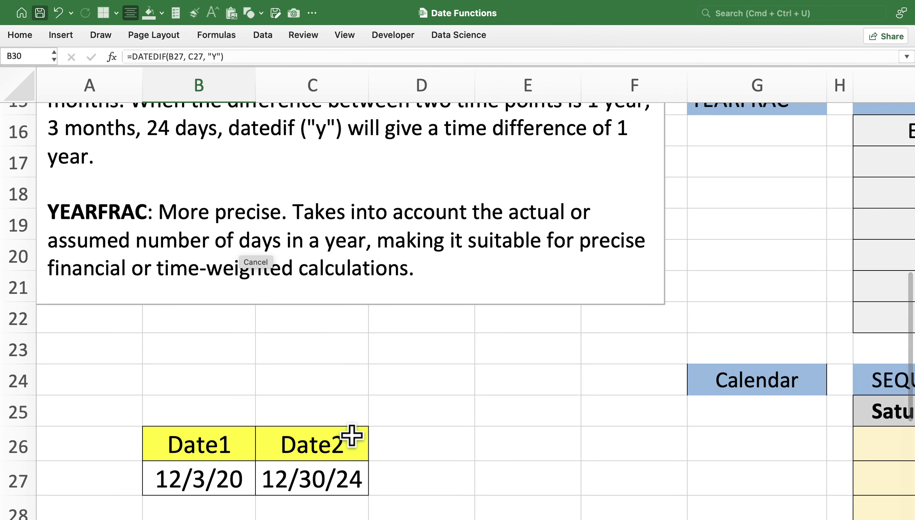
{"action": "scroll", "coordinate": [351, 435], "scroll_direction": "down", "scroll_amount": 4}
{"action": "left_click", "coordinate": [324, 453]}
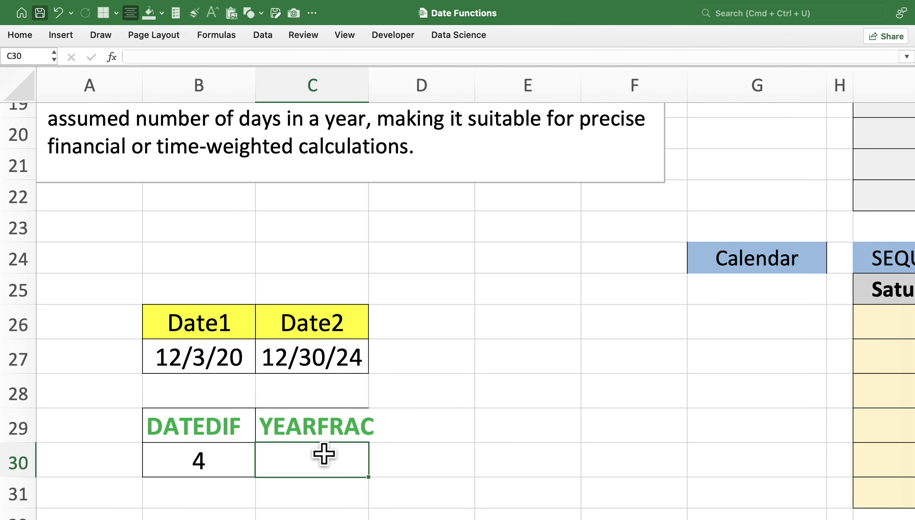
{"action": "type", "text": "=YEARFRAC(B27,C27)"}
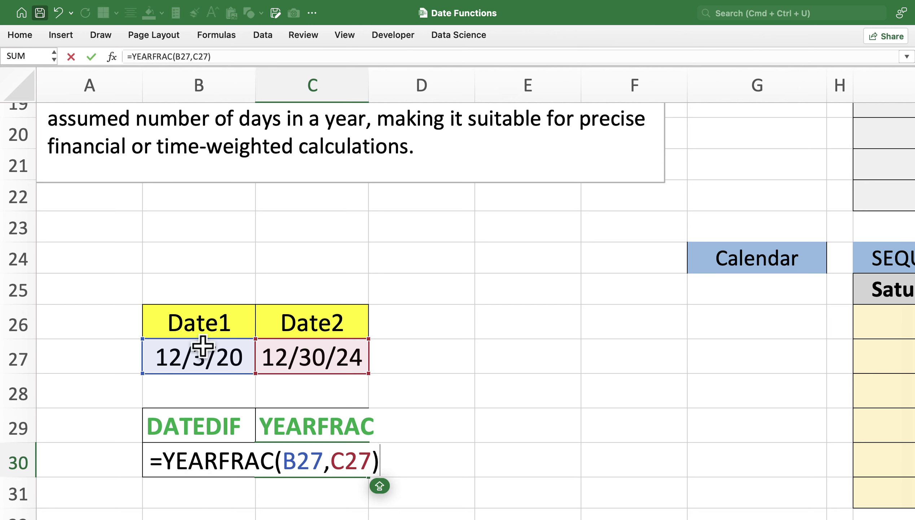
{"action": "key", "text": "Return"}
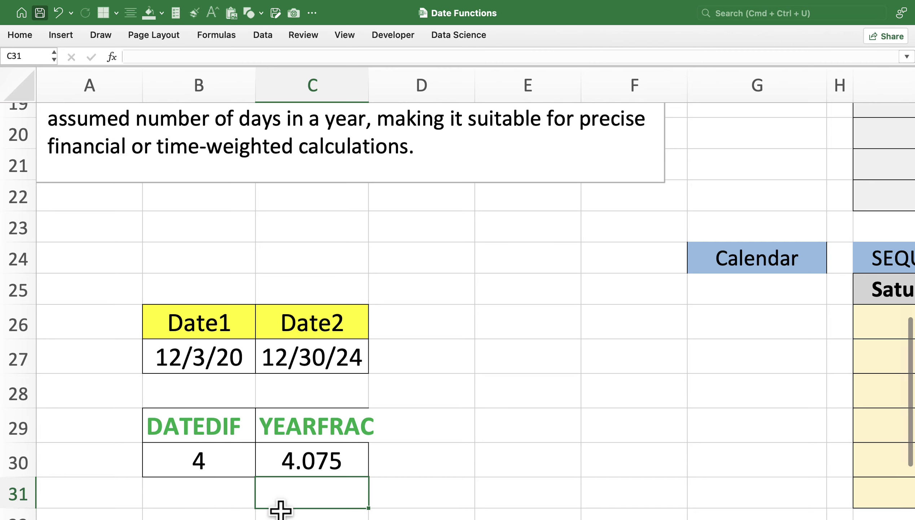
Calculate employee A's prorated salary in M17 with =YEARFRAC(K17,L17)*J17 in the Pro Rate table
{"action": "scroll", "coordinate": [281, 509], "scroll_direction": "up", "scroll_amount": 3}
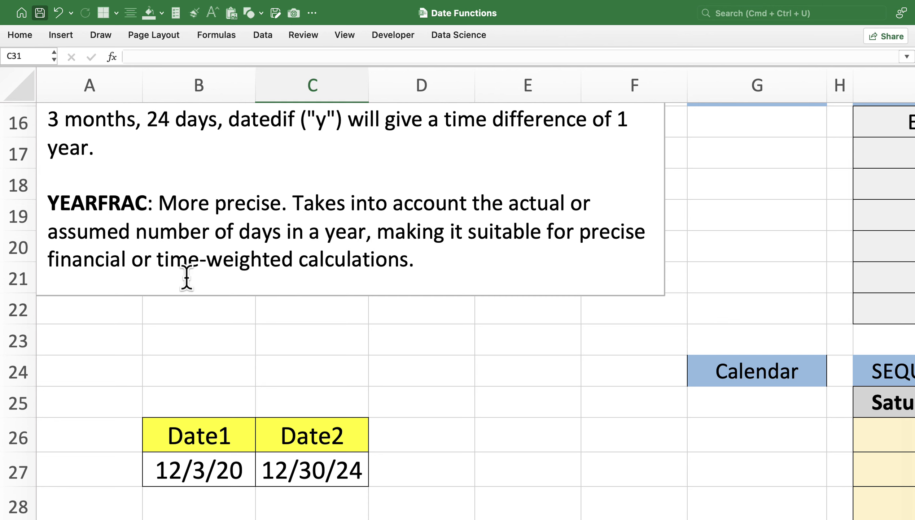
{"action": "scroll", "coordinate": [355, 270], "scroll_direction": "down", "scroll_amount": 5}
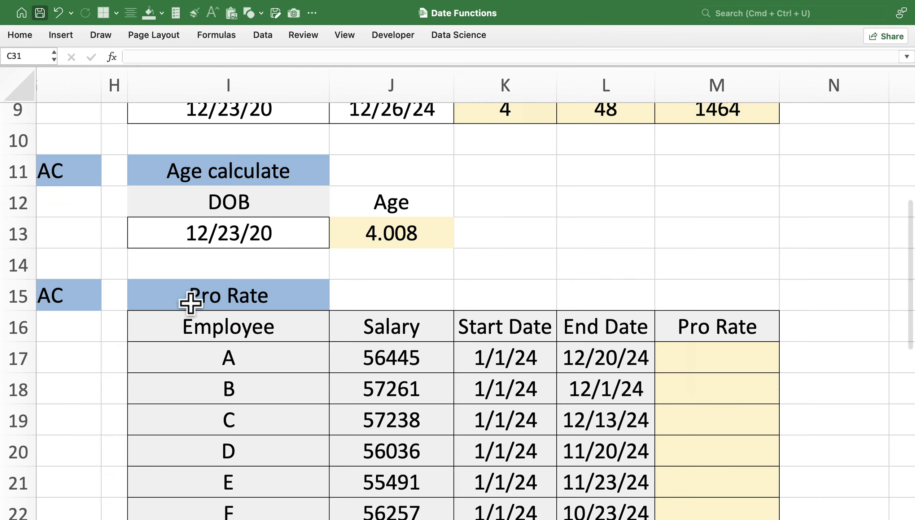
{"action": "scroll", "coordinate": [435, 261], "scroll_direction": "left", "scroll_amount": 3}
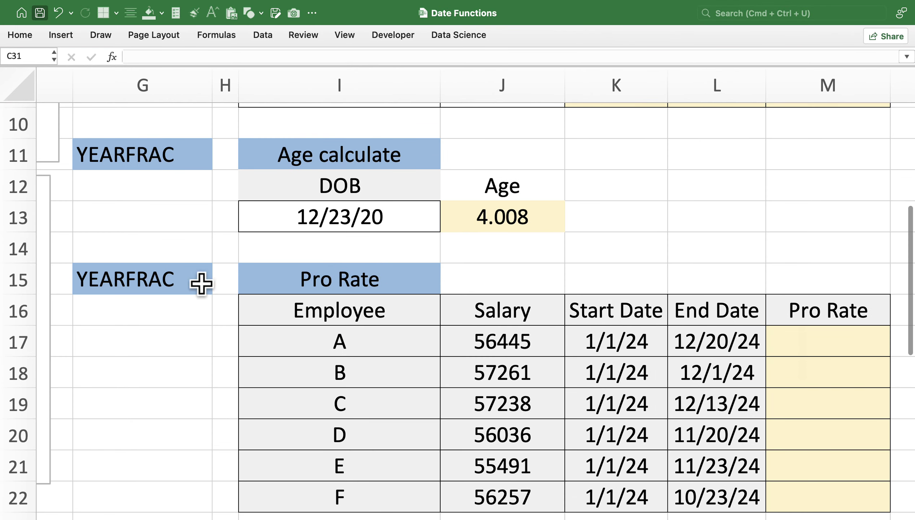
{"action": "scroll", "coordinate": [521, 267], "scroll_direction": "right", "scroll_amount": 3}
{"action": "scroll", "coordinate": [521, 266], "scroll_direction": "up", "scroll_amount": 1}
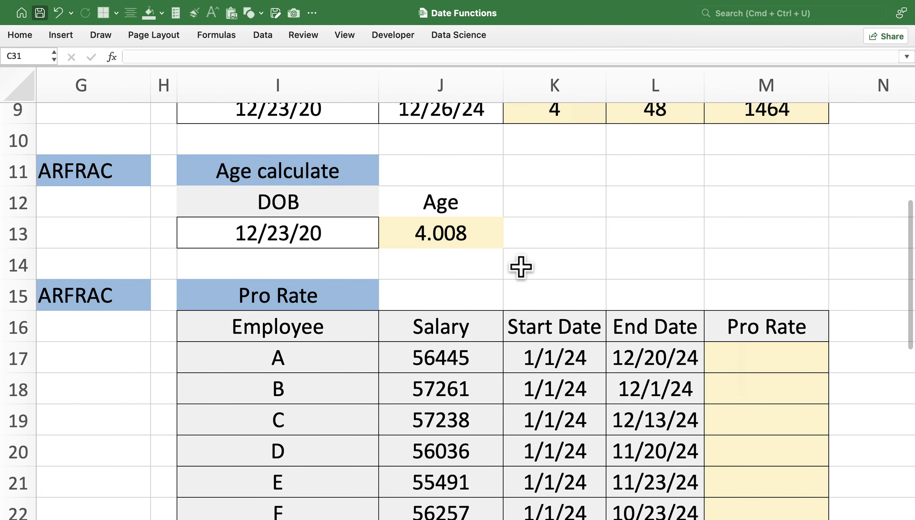
{"action": "scroll", "coordinate": [239, 323], "scroll_direction": "down", "scroll_amount": 1}
{"action": "scroll", "coordinate": [239, 323], "scroll_direction": "right", "scroll_amount": 1}
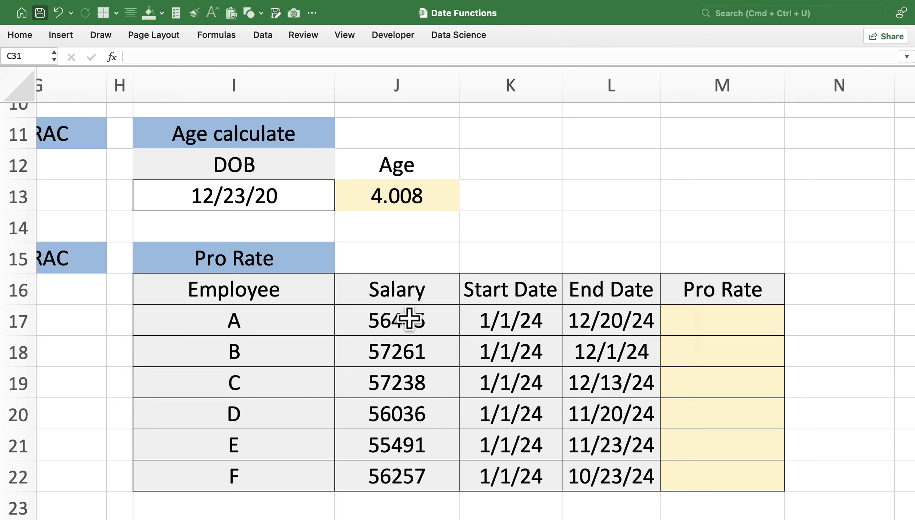
{"action": "scroll", "coordinate": [254, 293], "scroll_direction": "left", "scroll_amount": 2}
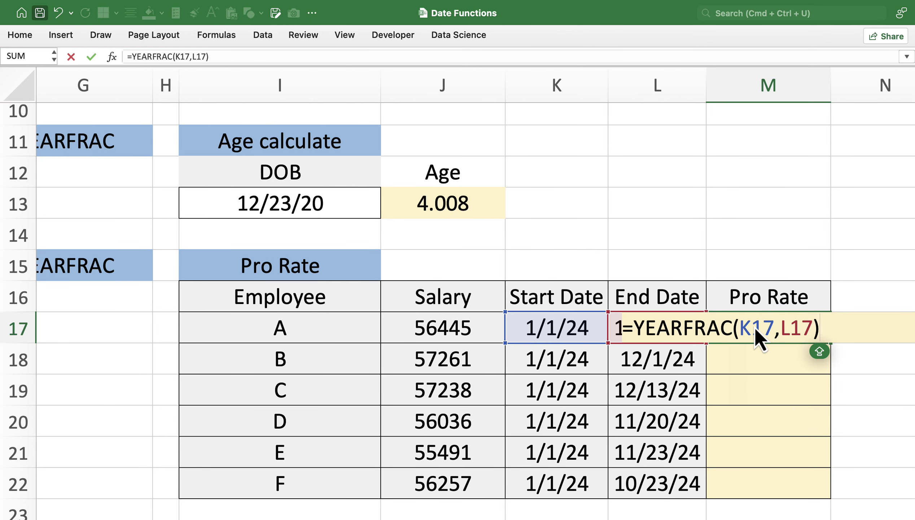
{"action": "key", "text": "Return"}
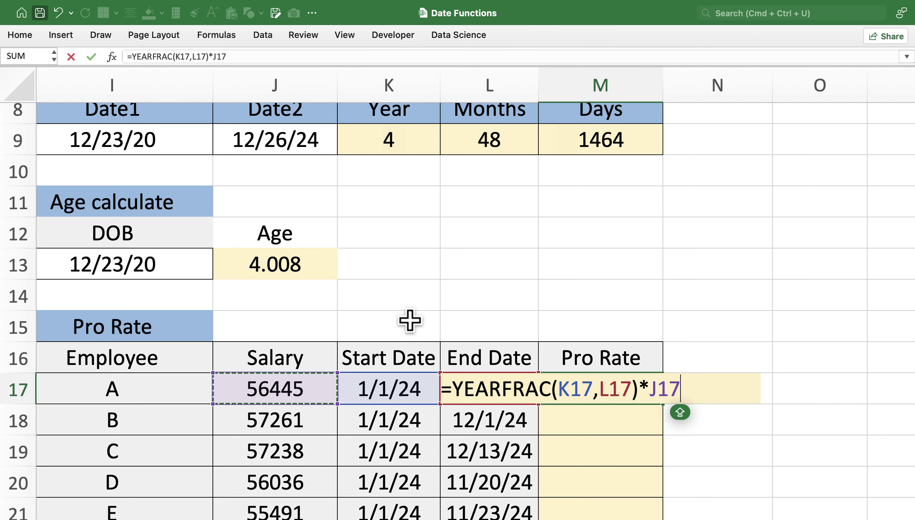
{"action": "key", "text": "Return"}
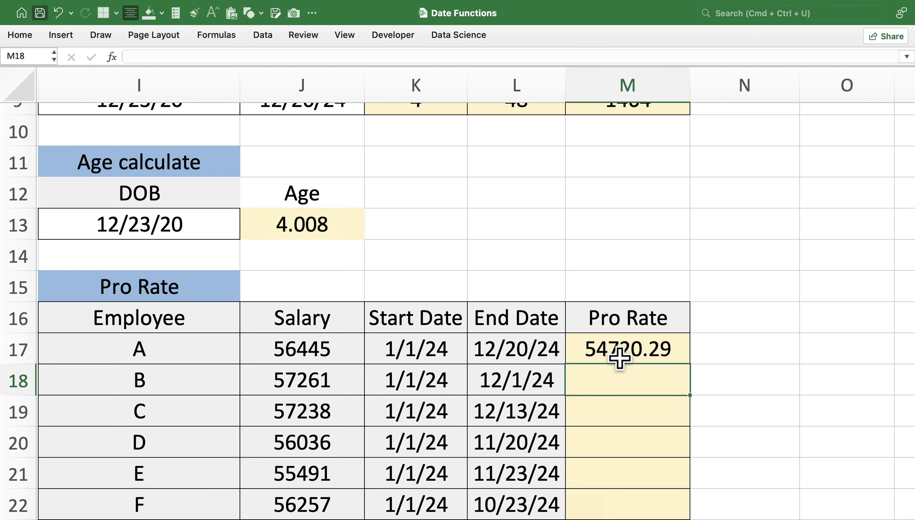
Fill the Pro Rate formula from M17 down through M22 for the remaining employees
{"action": "left_click", "coordinate": [634, 356]}
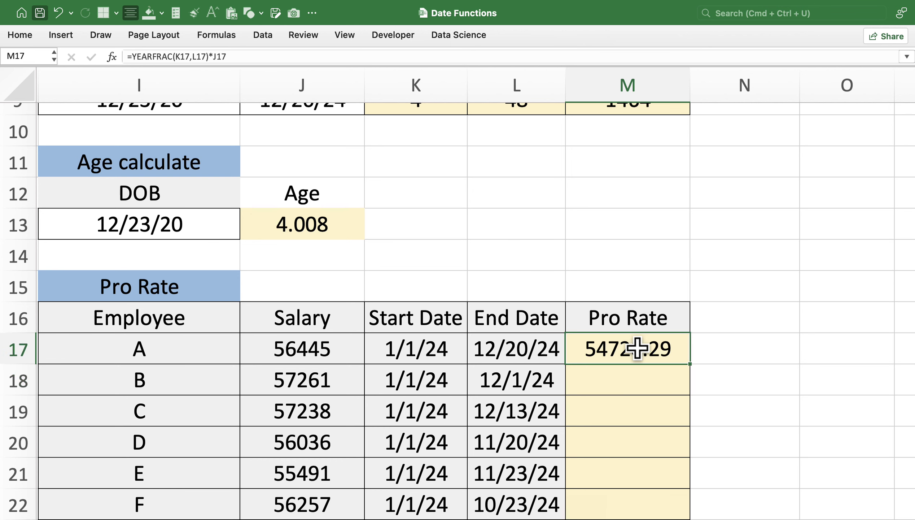
{"action": "scroll", "coordinate": [637, 349], "scroll_direction": "down", "scroll_amount": 1}
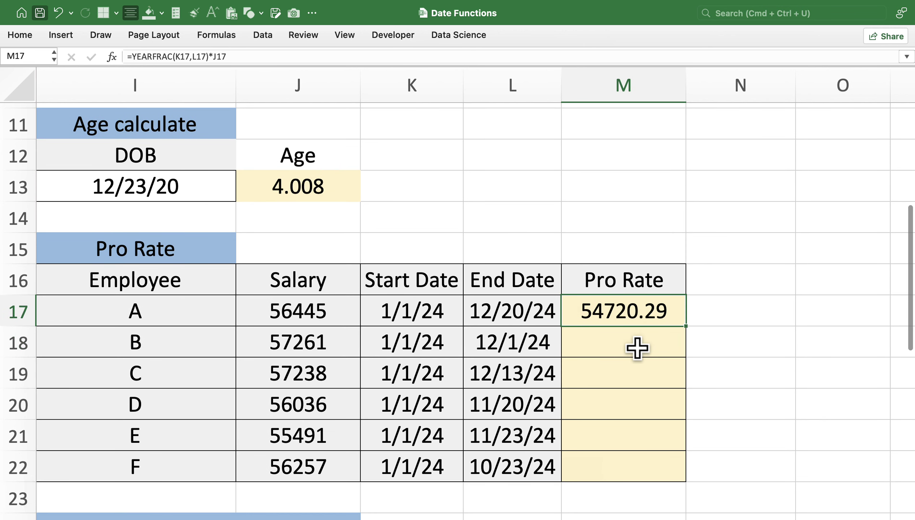
{"action": "double_click", "coordinate": [685, 326]}
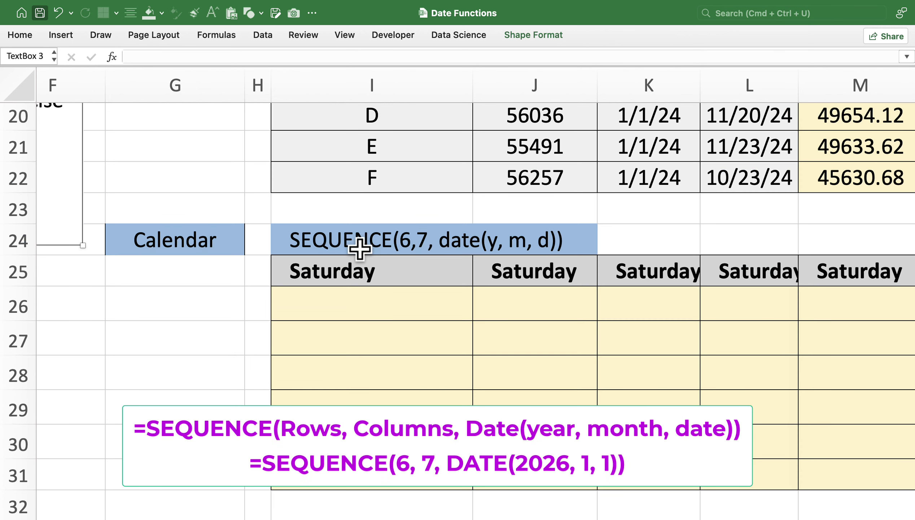
Generate the calendar dates from cell I26 with =SEQUENCE(6, 7, DATE(2026, 1, 1))
{"action": "double_click", "coordinate": [370, 305]}
{"action": "type", "text": "=SEQUENCE(6, 7, DATE(2026, 1, 1))"}
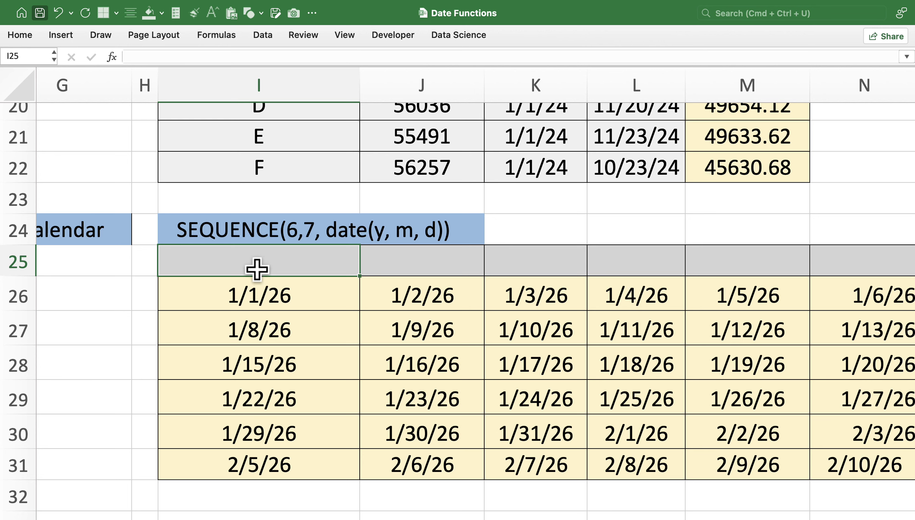
Enter =TEXT(I26, "DDDD") in I25 and fill it across to O25 as the calendar's weekday headings
{"action": "scroll", "coordinate": [300, 298], "scroll_direction": "right", "scroll_amount": 3}
{"action": "scroll", "coordinate": [300, 297], "scroll_direction": "up", "scroll_amount": 1}
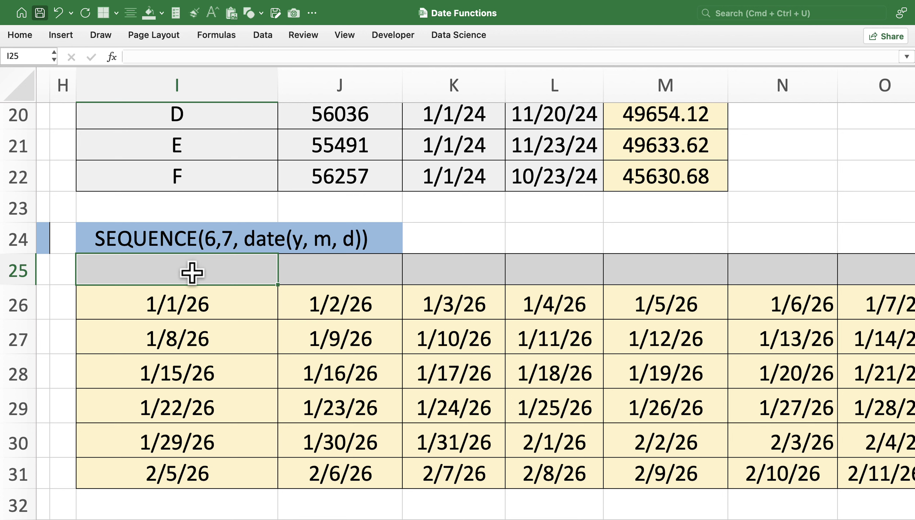
{"action": "type", "text": "=TEXT(I26, \"DDDD"}
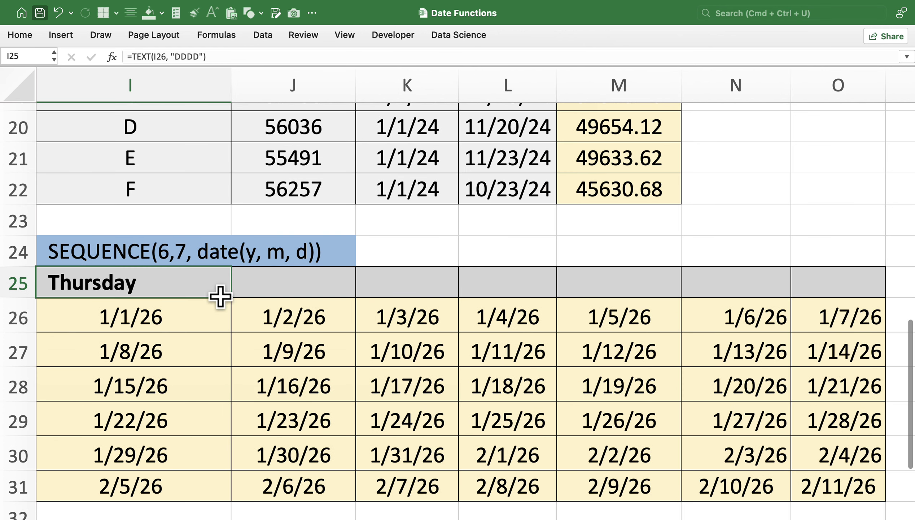
{"action": "left_click_drag", "start_coordinate": [231, 297], "coordinate": [817, 293]}
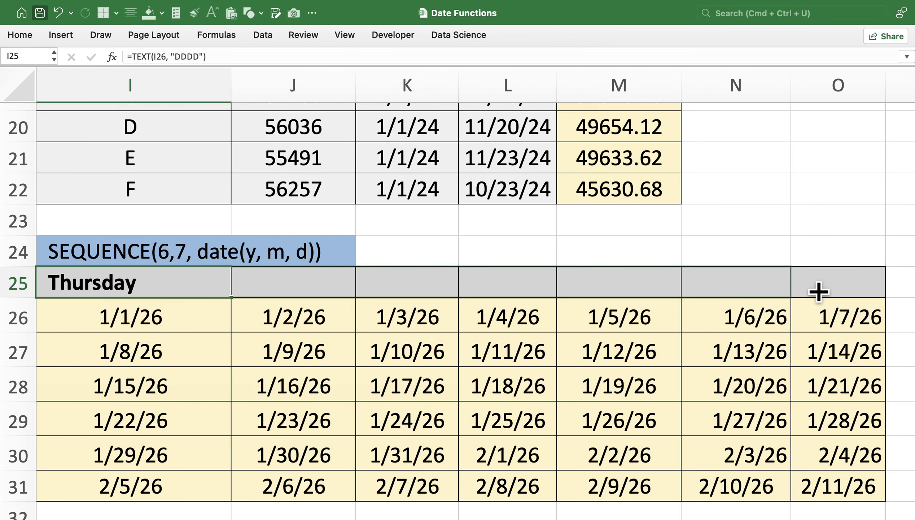